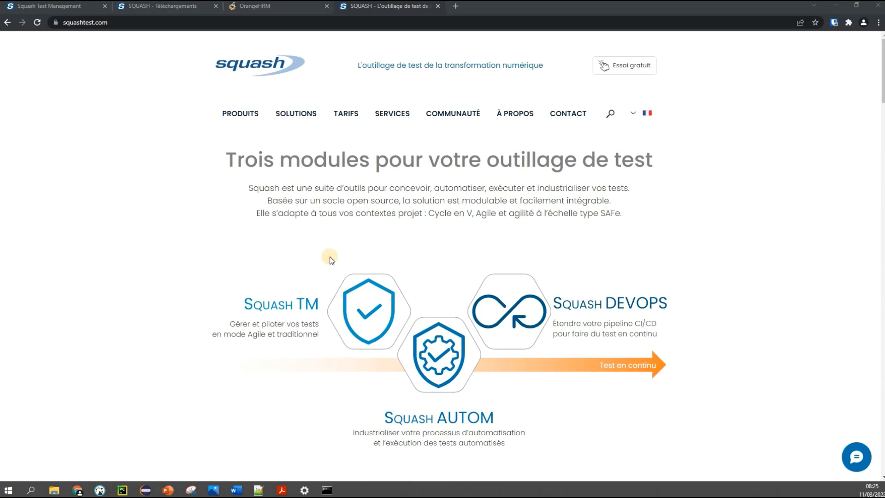
Open the Squash downloads page at squashtest.com/community-download and review the available components.
click(140, 8)
click(110, 143)
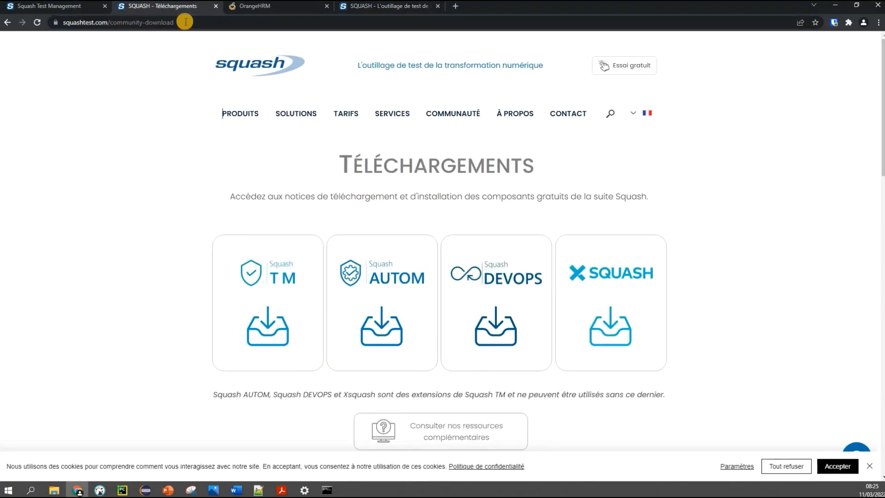
click(195, 24)
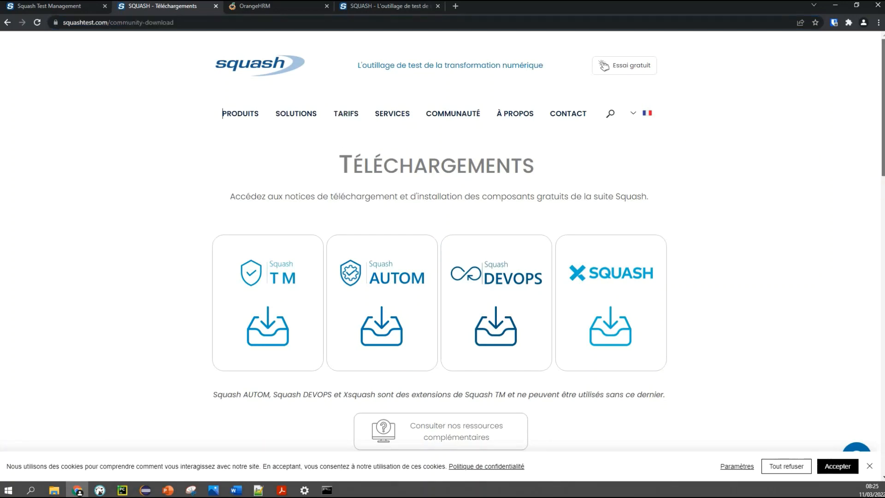
mouse_move(882, 175)
mouse_down()
mouse_move(883, 236)
mouse_move(881, 166)
mouse_up()
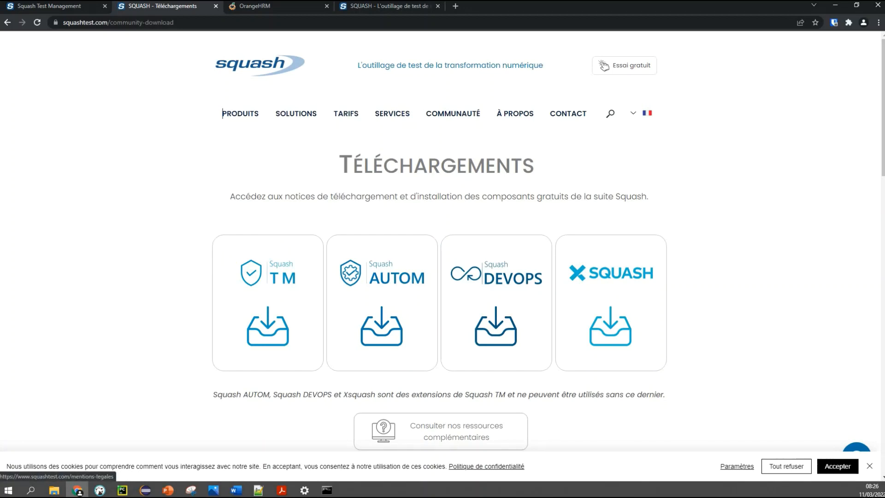
Switch to File Explorer and open the bin folder of squash-tm inside squash-tm-3.0.2.RELEASE.
key(alt+Tab)
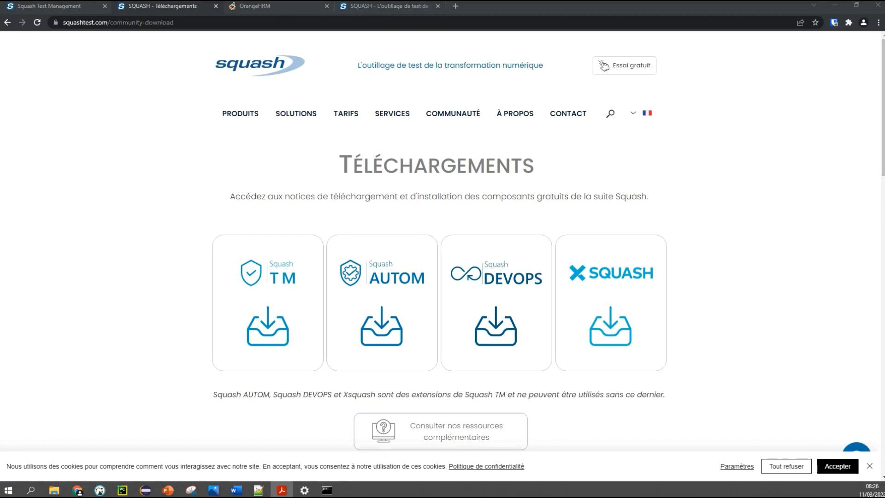
key(alt+Tab)
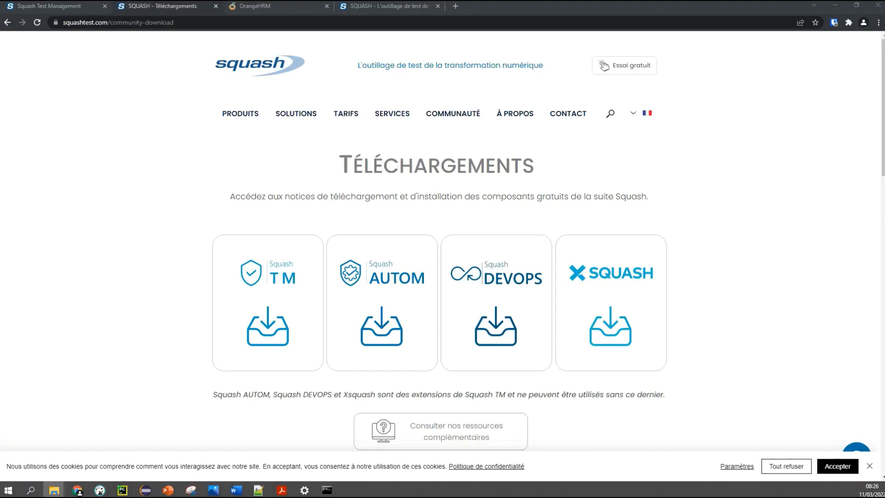
drag(2, 490, 227, 186)
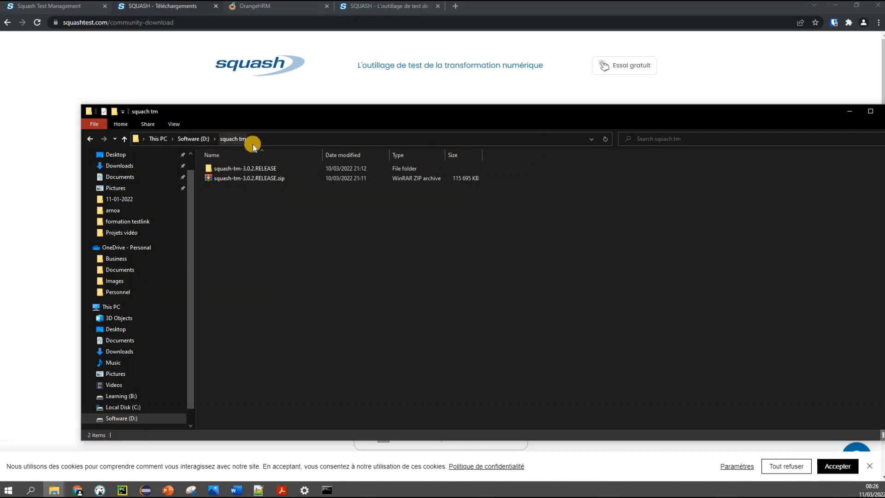
double_click(258, 168)
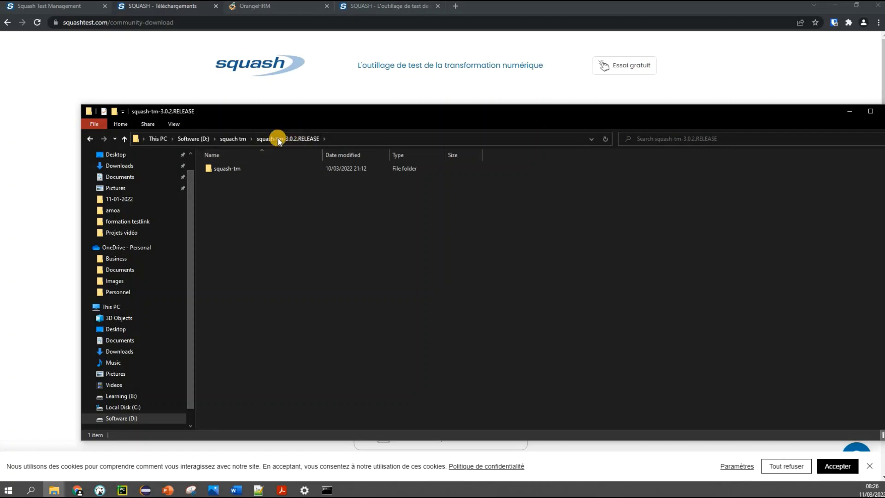
double_click(231, 168)
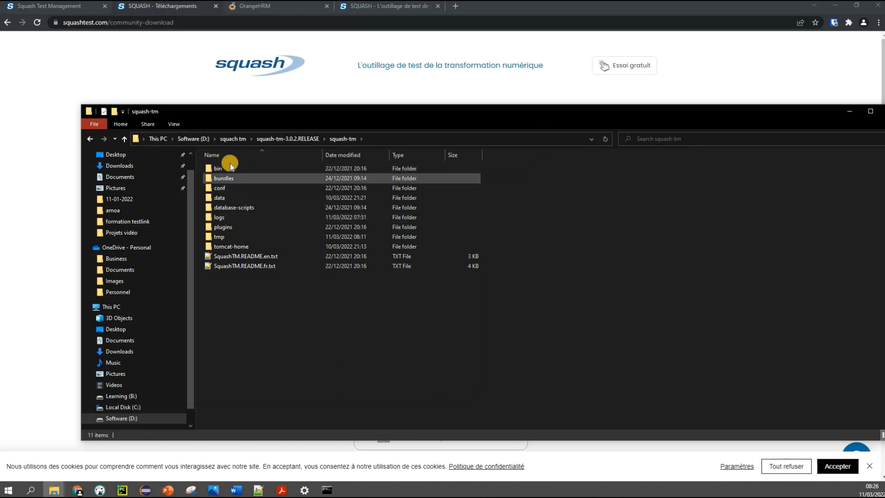
click(216, 168)
double_click(216, 168)
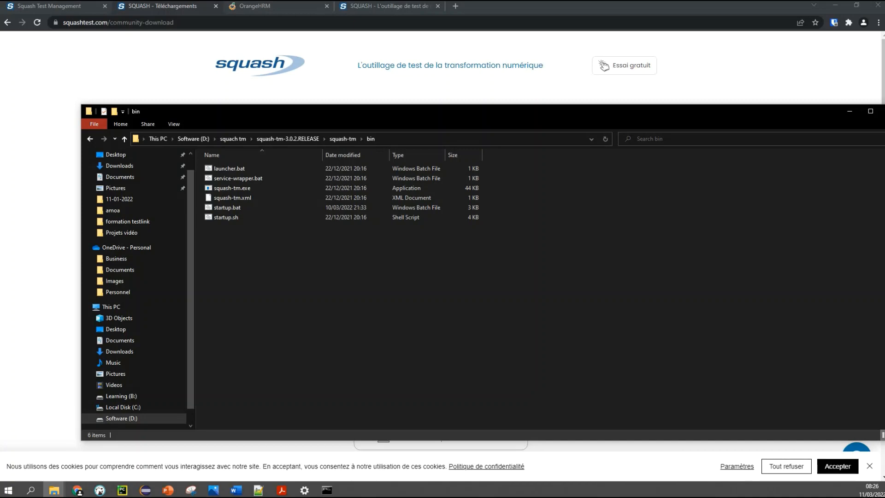
Switch to the command prompt running Squash TM, examine its log from the startup.bat launch to the latest entries, and minimize it.
key(alt+Tab)
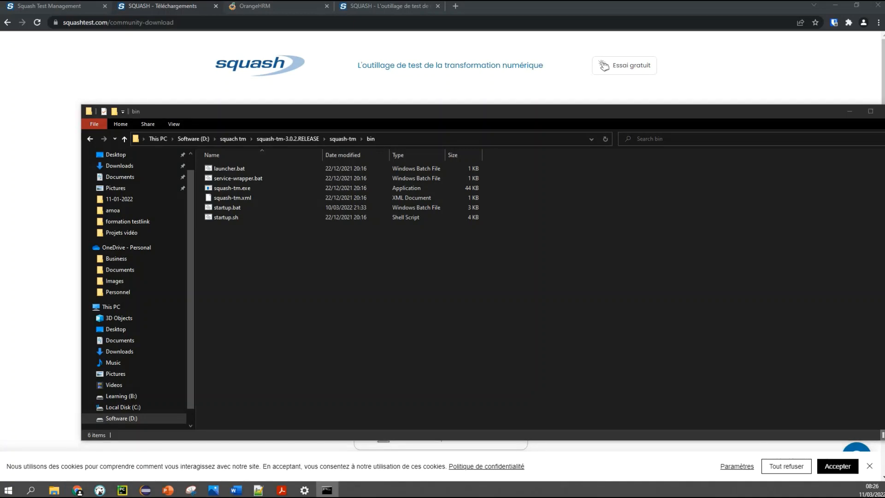
drag(56, 374, 454, 218)
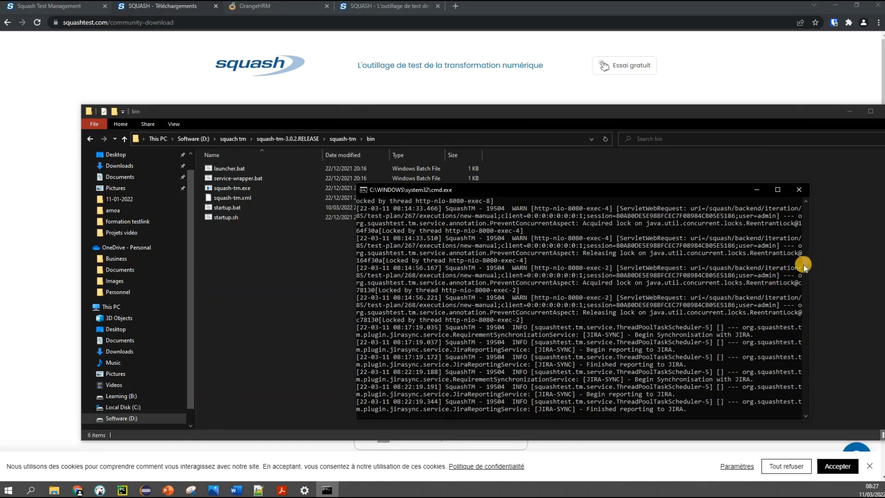
drag(803, 265, 790, 193)
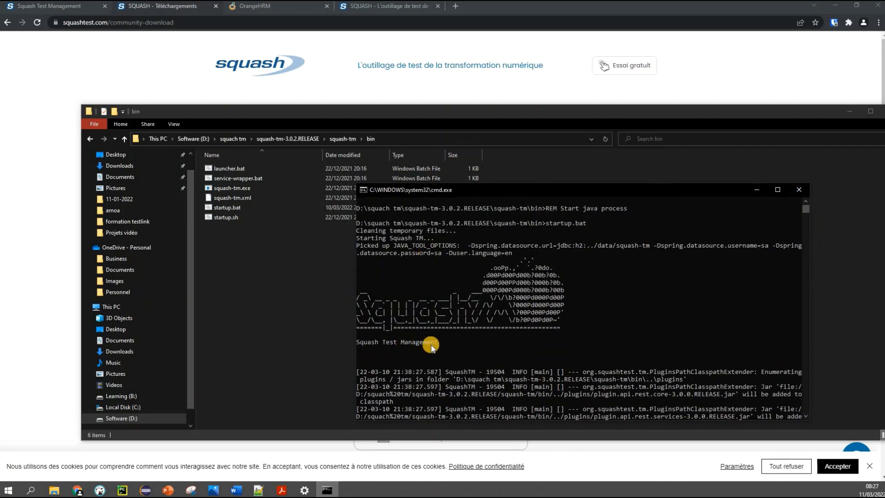
drag(806, 204, 772, 207)
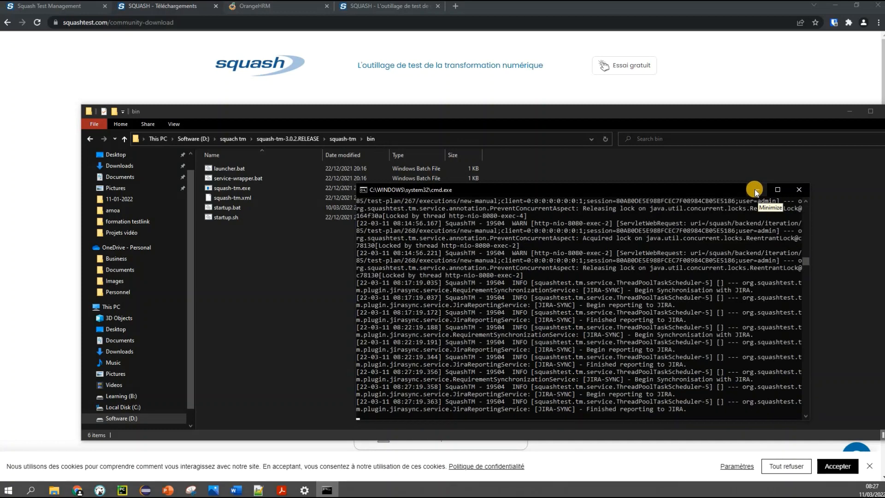
click(286, 300)
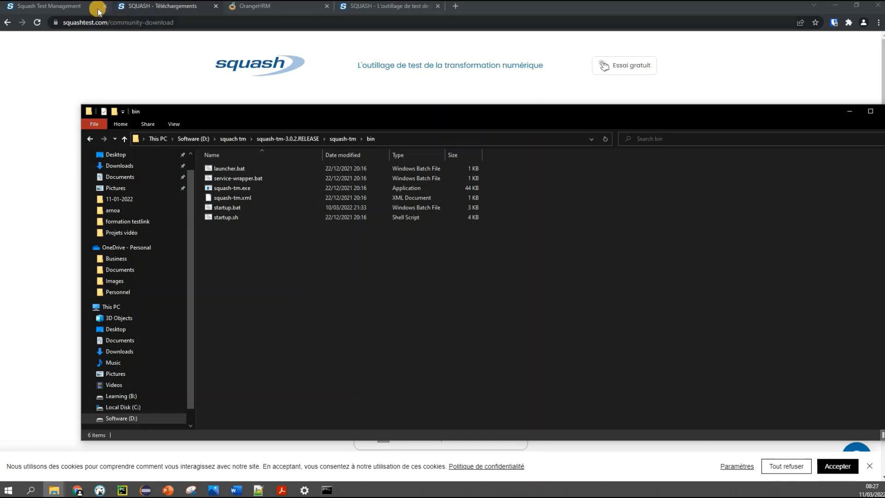
Switch to the browser's Squash Test Management page and highlight the localhost:8080/squash part of its address.
click(129, 20)
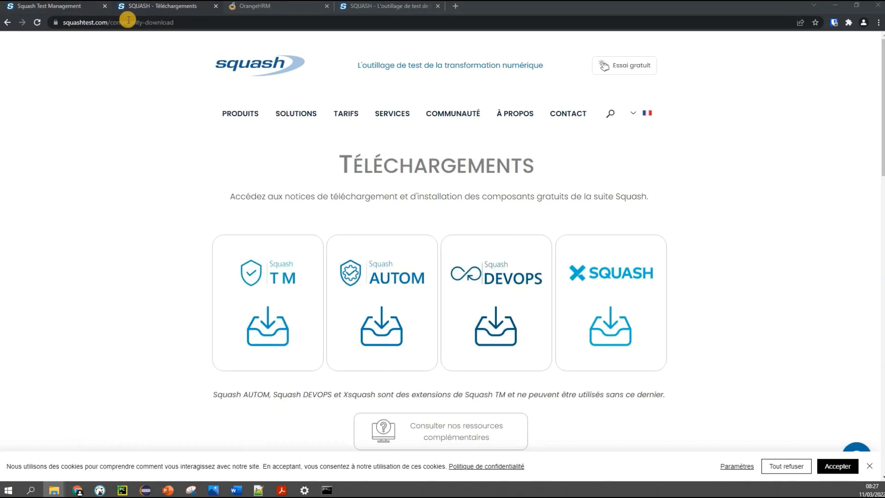
click(85, 6)
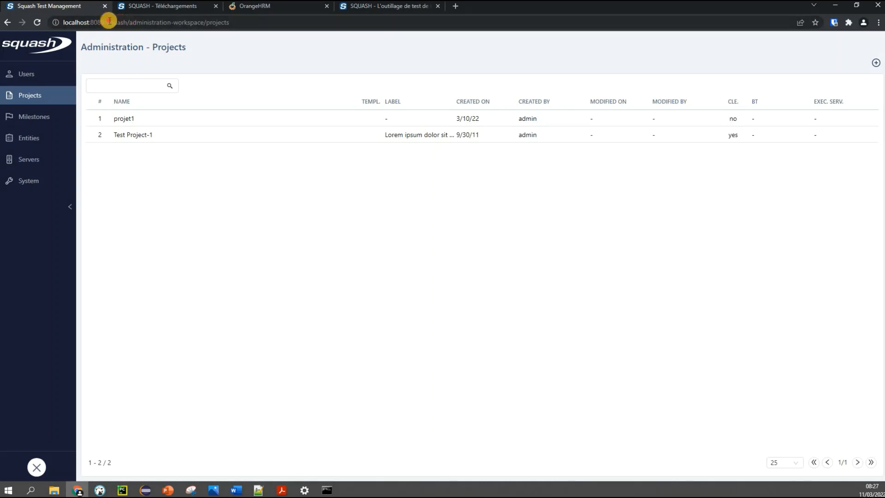
drag(127, 22, 22, 27)
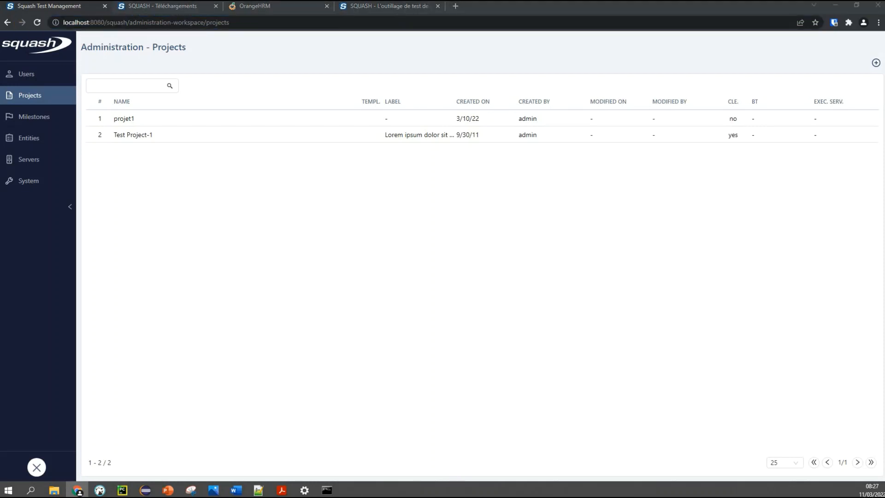
Return to File Explorer, go up to the squash-tm folder and open SquashTM.README.en.txt in Notepad++.
key(alt+Tab)
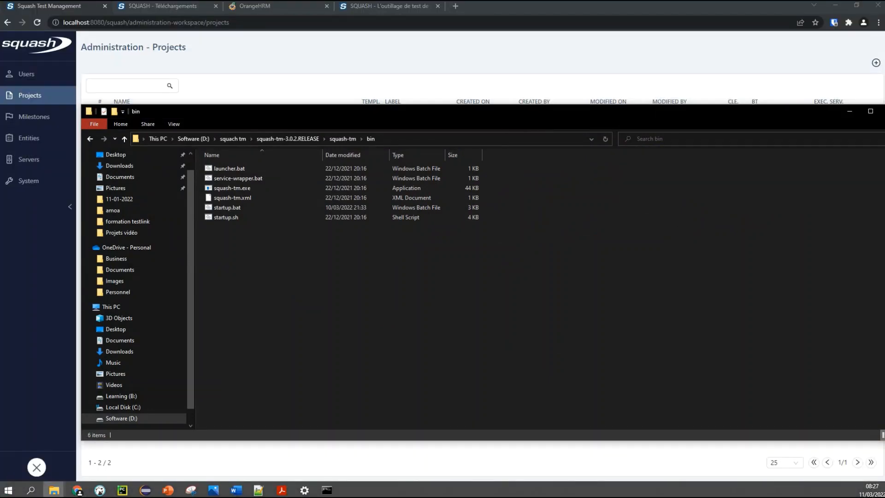
click(342, 140)
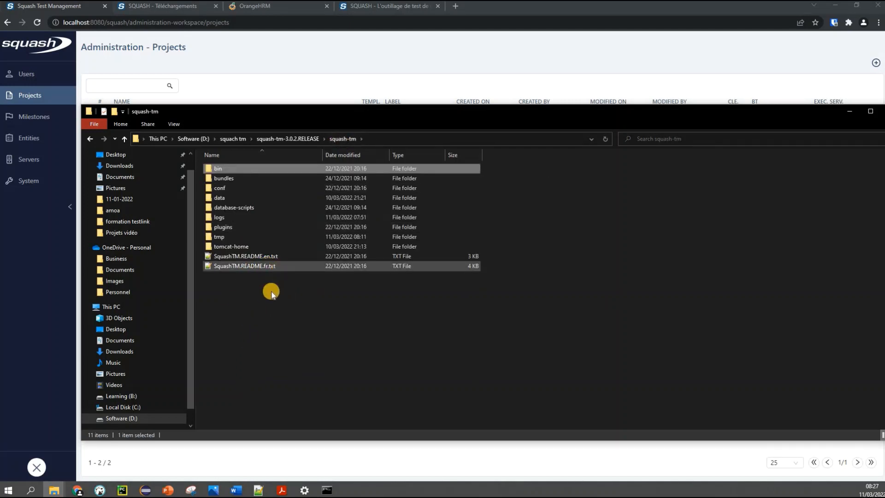
right_click(247, 256)
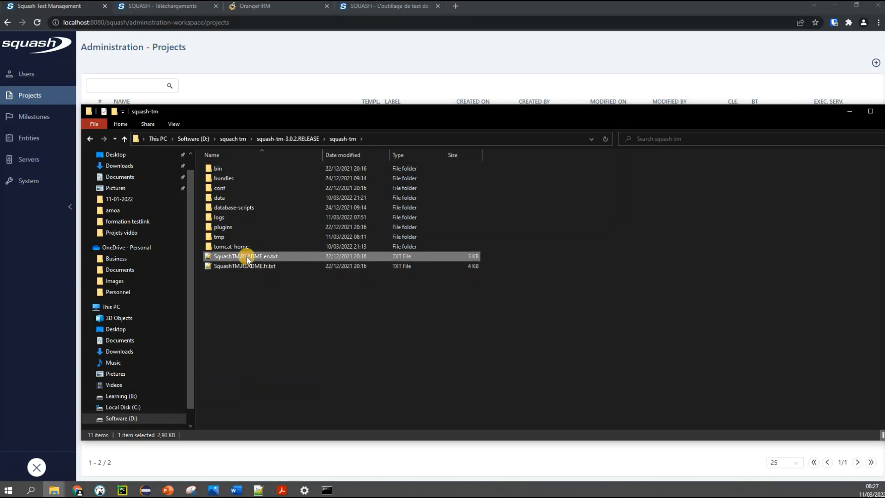
click(286, 283)
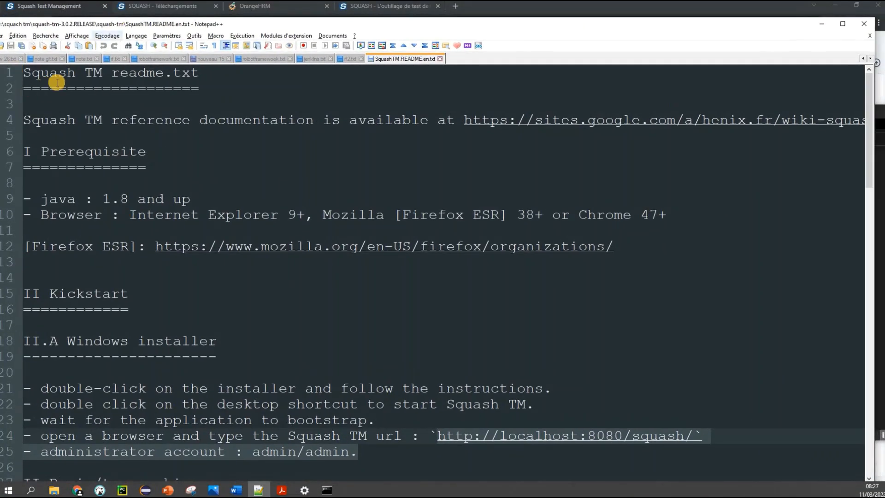
Examine the readme's Kickstart section for the installation instructions, application URL and administrator account.
drag(50, 74, 187, 77)
click(475, 247)
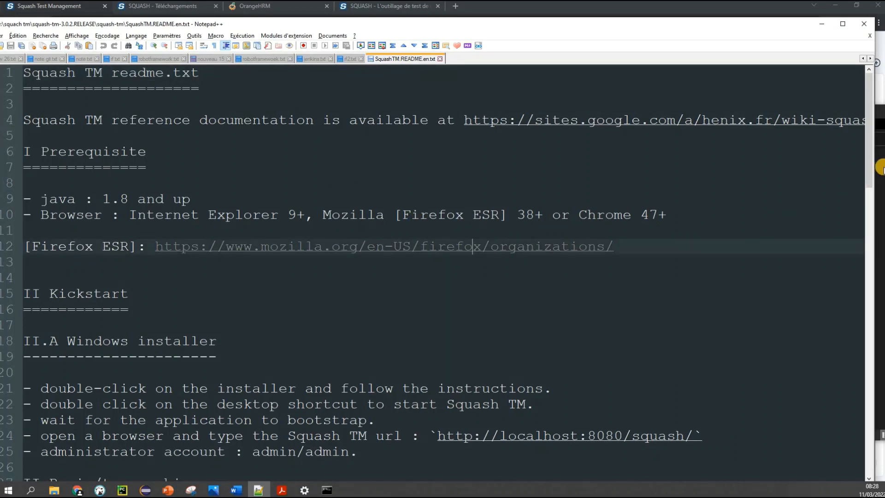
drag(870, 173, 874, 225)
drag(437, 247, 722, 244)
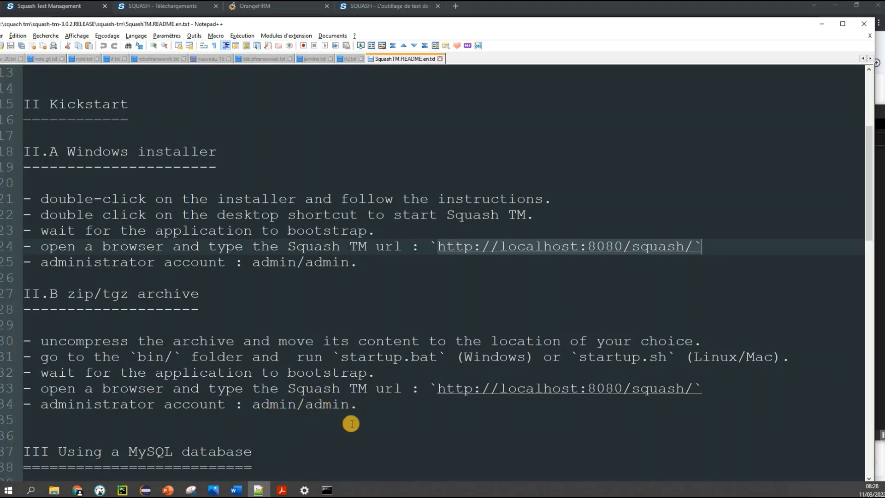
Minimize the readme and switch back to the browser's Squash Test Management page to highlight its localhost:8080/squash address.
click(824, 21)
click(53, 8)
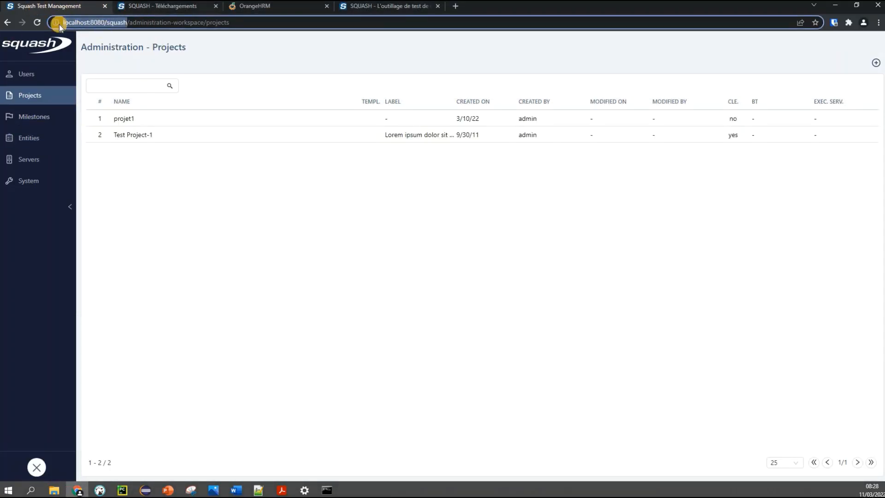
click(268, 21)
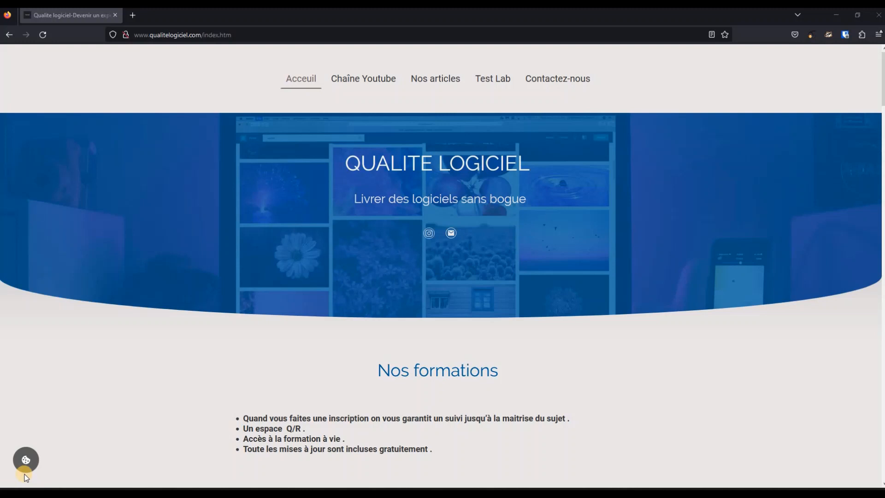
Browse the Nos articles and Chaîne Youtube pages of qualitelogiciel.com, ending on Nos articles.
click(417, 81)
scroll(401, 137, down, 2)
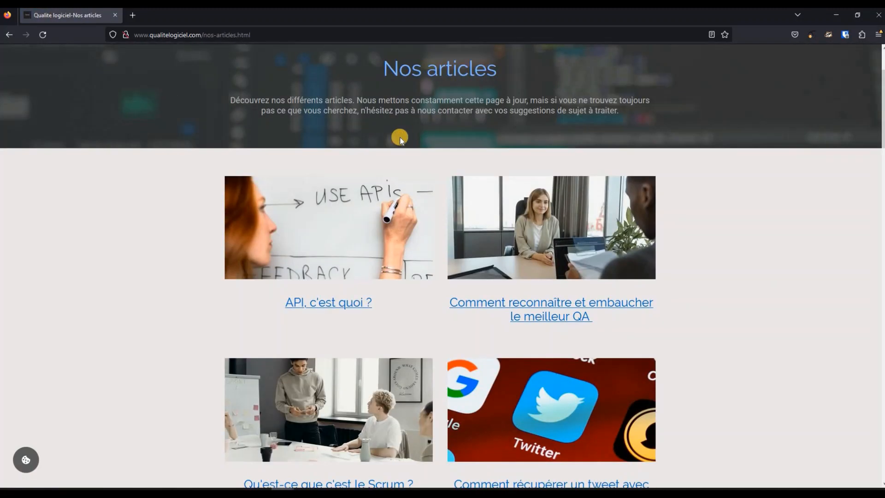
scroll(389, 155, down, 4)
scroll(385, 160, up, 6)
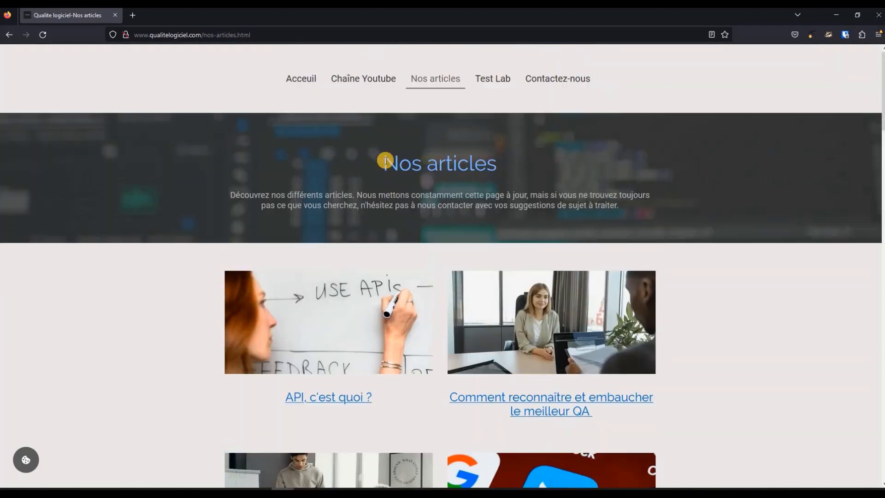
click(367, 82)
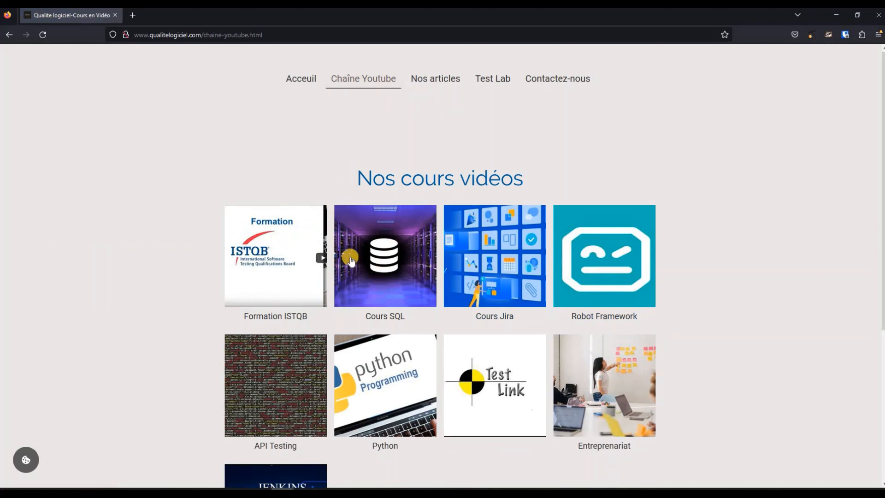
click(441, 81)
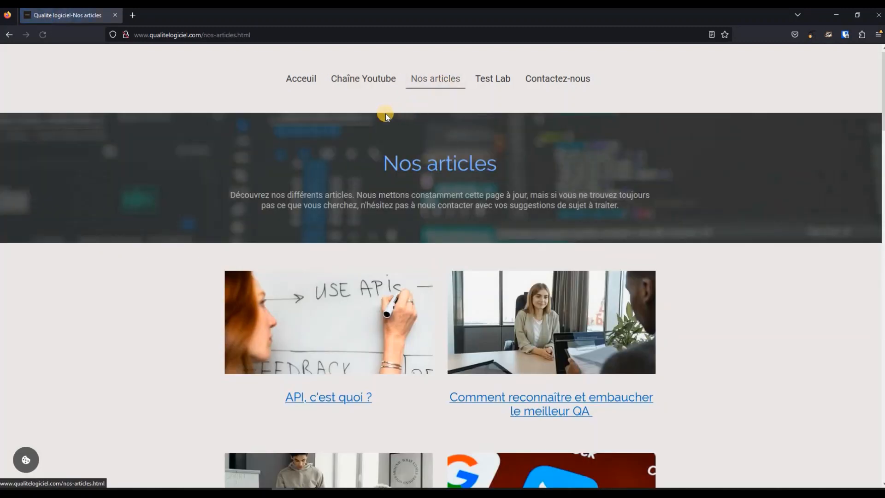